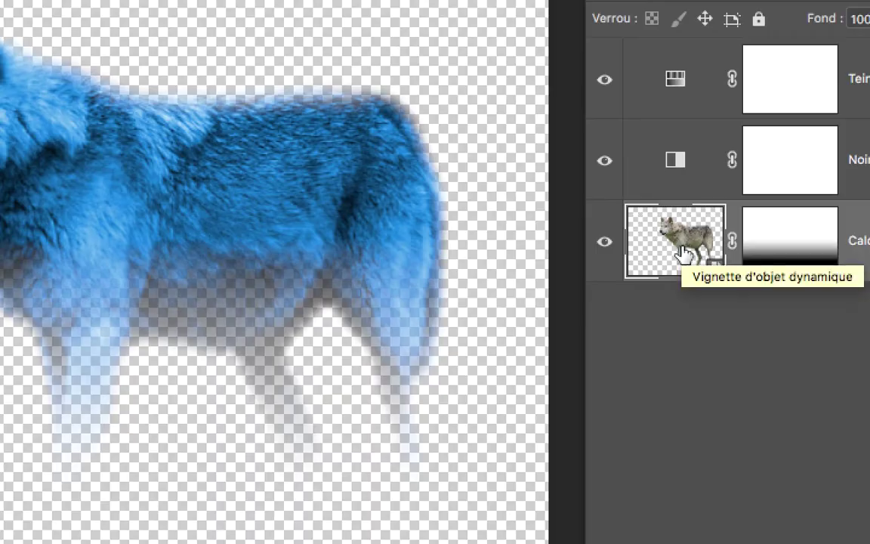
Open the contents of the wolf smart object and display its channel list over the canvas
{"action": "double_click", "coordinate": [684, 256]}
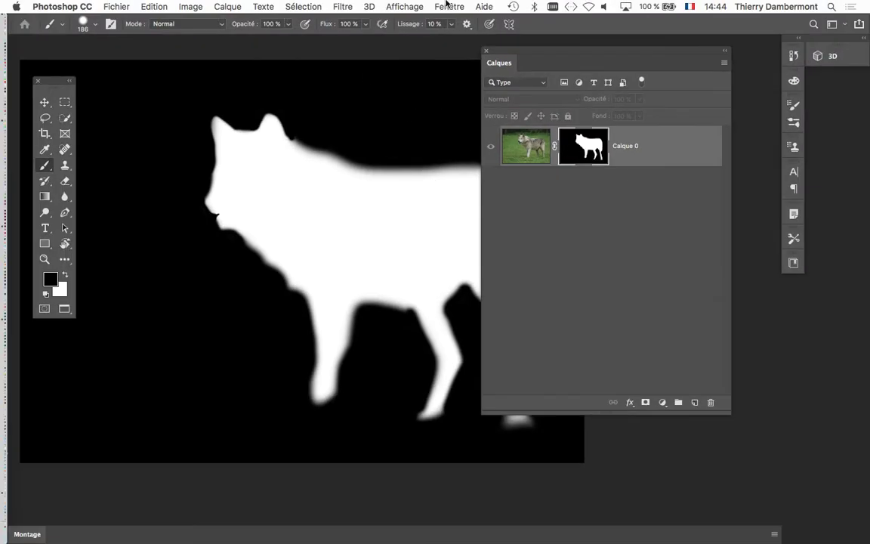
{"action": "left_click", "coordinate": [448, 6]}
{"action": "left_click", "coordinate": [486, 169]}
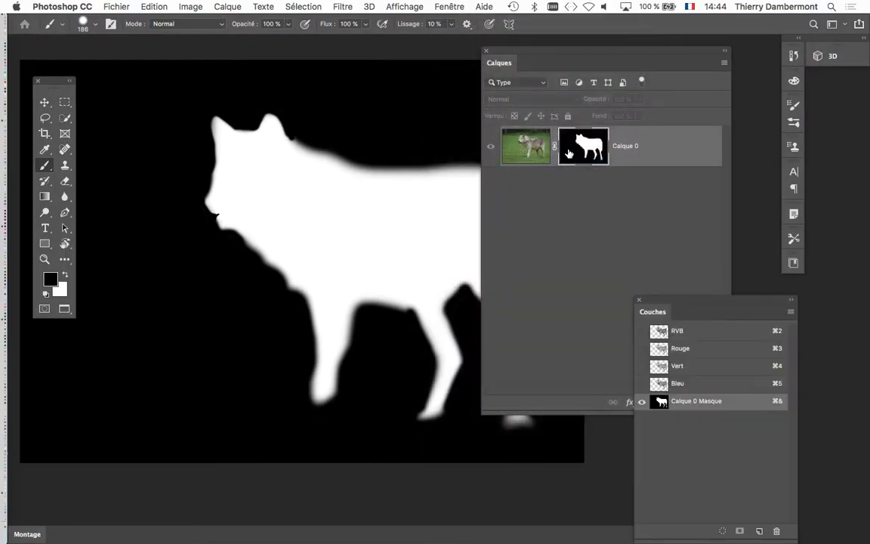
{"action": "left_click_drag", "start_coordinate": [727, 296], "coordinate": [227, 68]}
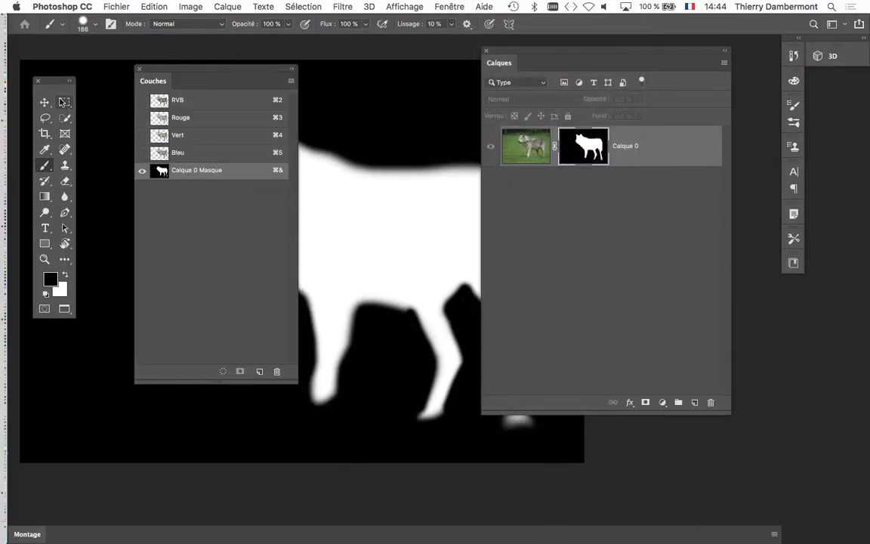
{"action": "left_click", "coordinate": [44, 102]}
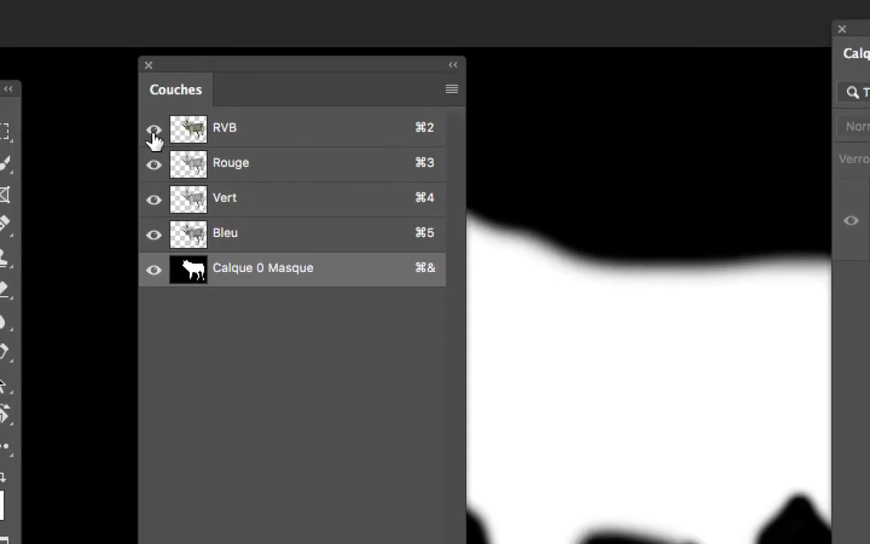
Show the RVB composite together with the layer mask overlay, and move the channel and layer lists off the wolf
{"action": "left_click", "coordinate": [153, 132]}
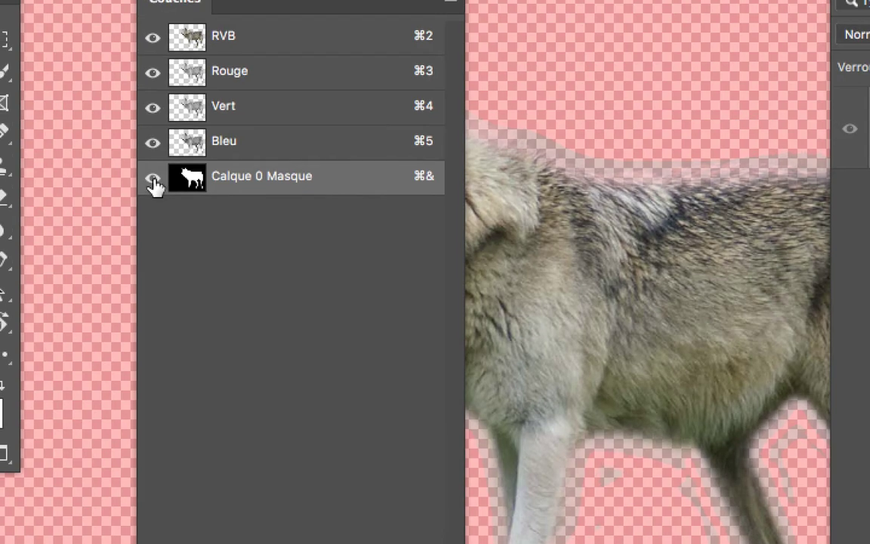
{"action": "left_click", "coordinate": [153, 181]}
{"action": "left_click", "coordinate": [154, 181]}
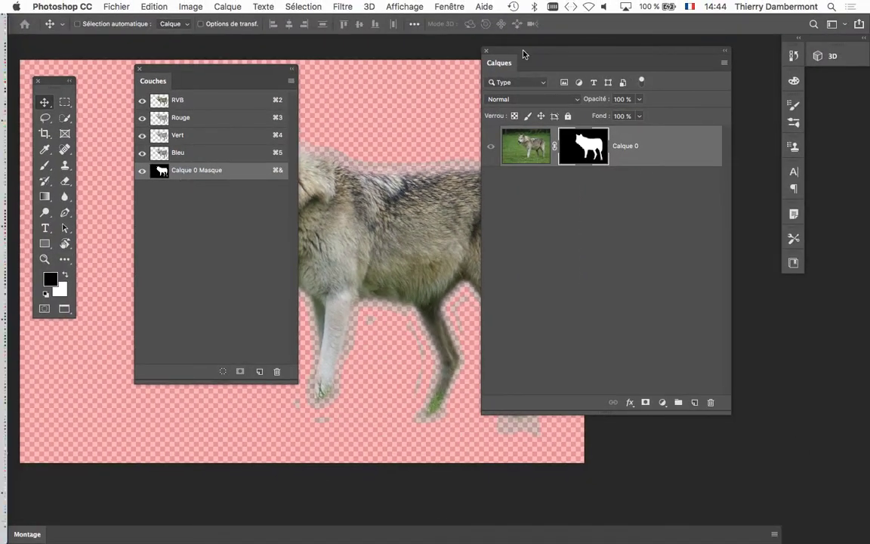
{"action": "left_click_drag", "start_coordinate": [524, 54], "coordinate": [702, 309]}
{"action": "left_click_drag", "start_coordinate": [229, 74], "coordinate": [695, 58]}
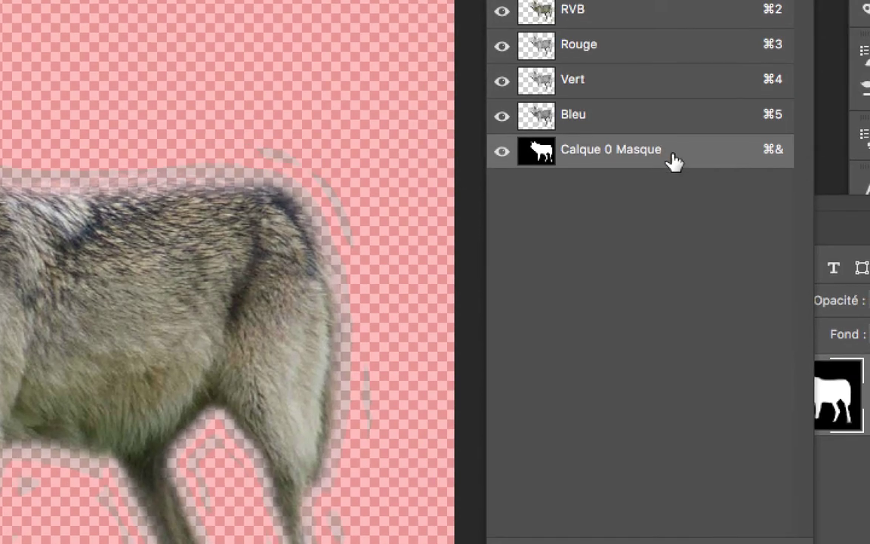
Set the layer mask's overlay display to blue 0012ff with 80% opacity
{"action": "double_click", "coordinate": [675, 155]}
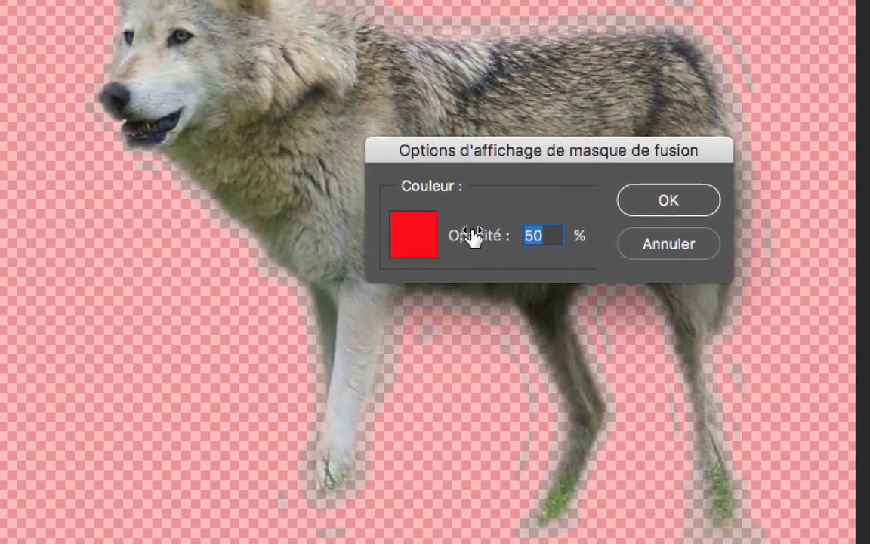
{"action": "left_click", "coordinate": [423, 235]}
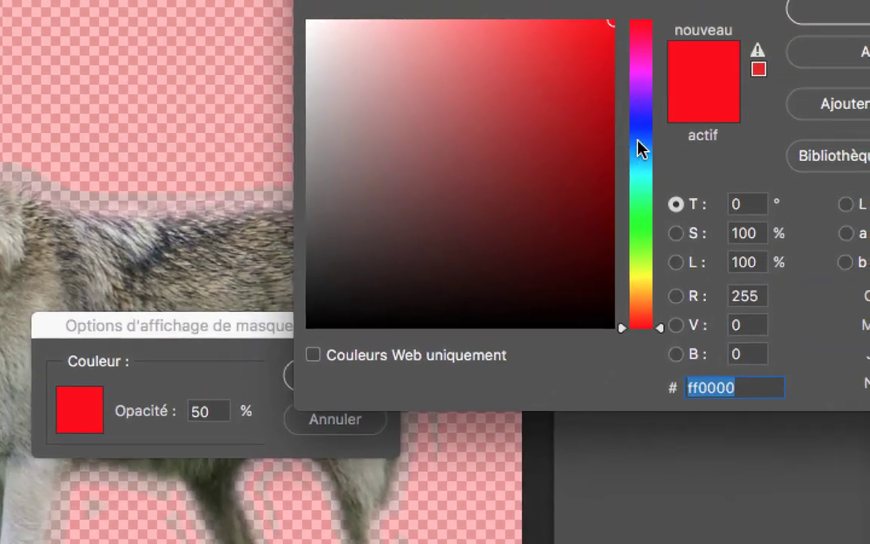
{"action": "left_click_drag", "start_coordinate": [641, 149], "coordinate": [642, 128]}
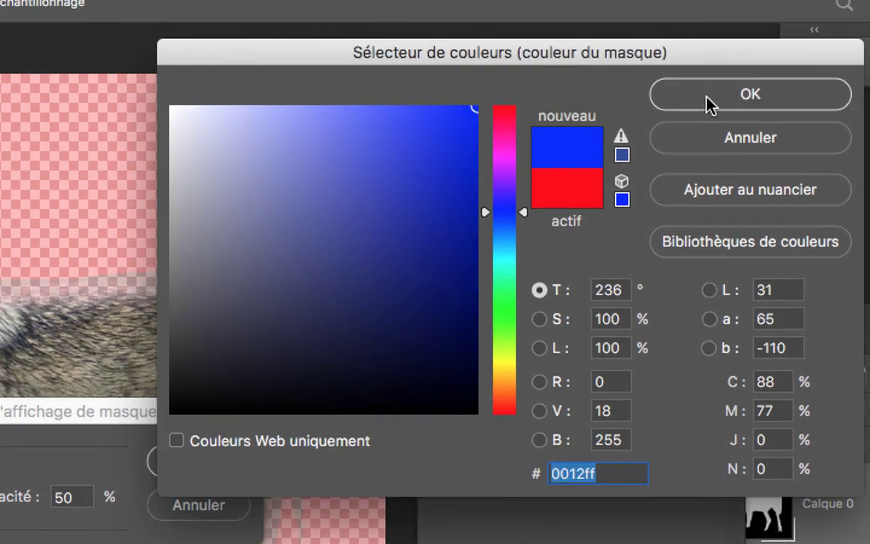
{"action": "left_click", "coordinate": [709, 104]}
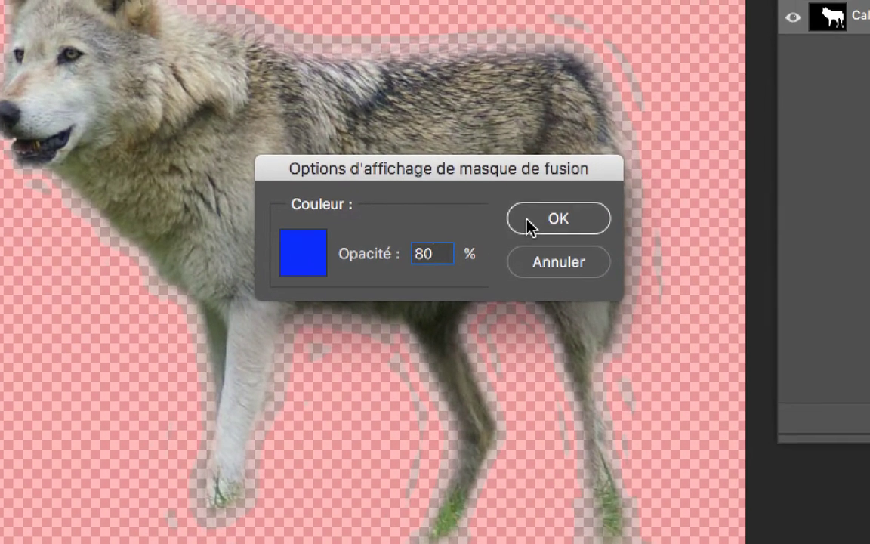
{"action": "left_click", "coordinate": [616, 201]}
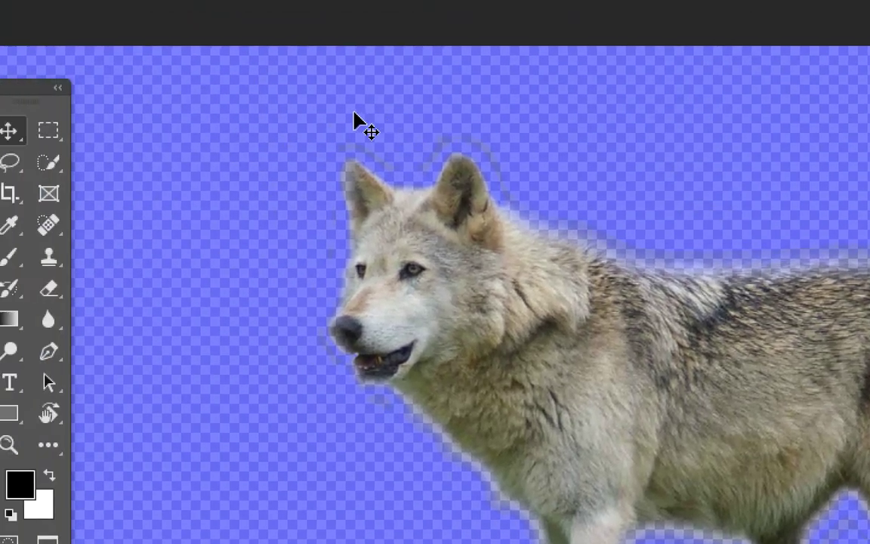
Activate the Brush tool and rearrange the channel and layer lists so both are readable
{"action": "scroll", "coordinate": [351, 134], "scroll_direction": "up", "scroll_amount": 1}
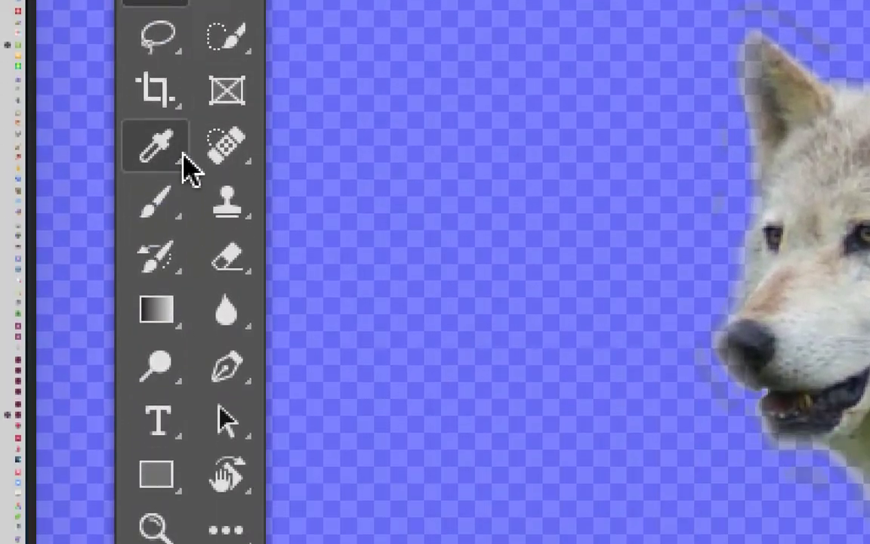
{"action": "right_click", "coordinate": [179, 200]}
{"action": "left_click", "coordinate": [248, 199]}
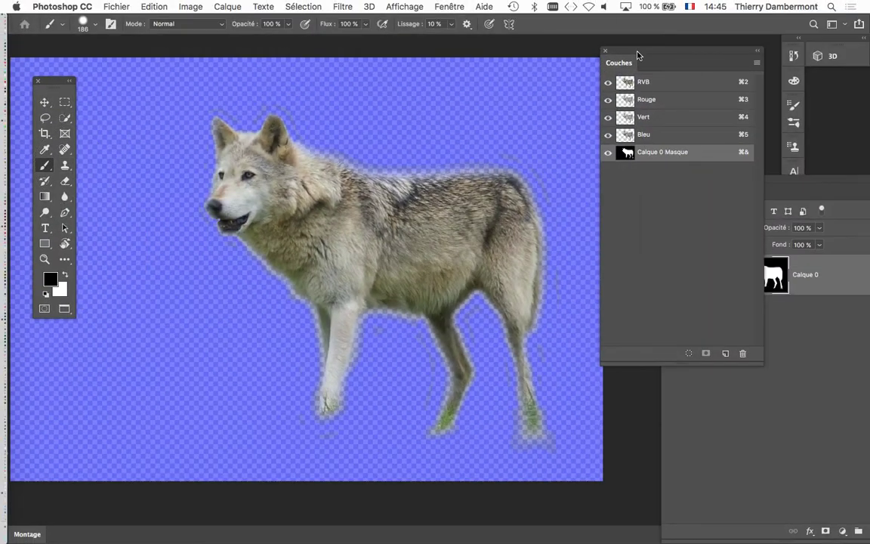
{"action": "left_click_drag", "start_coordinate": [637, 55], "coordinate": [449, 56]}
{"action": "left_click_drag", "start_coordinate": [713, 182], "coordinate": [642, 75]}
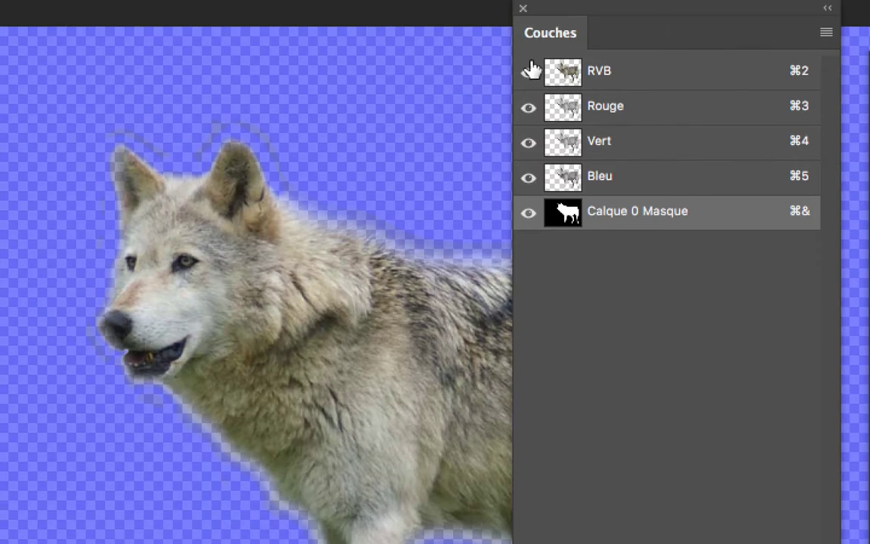
Check the visibility of the channels and review the mask overlay's colour and opacity settings
{"action": "left_click", "coordinate": [548, 160]}
{"action": "left_click", "coordinate": [529, 62]}
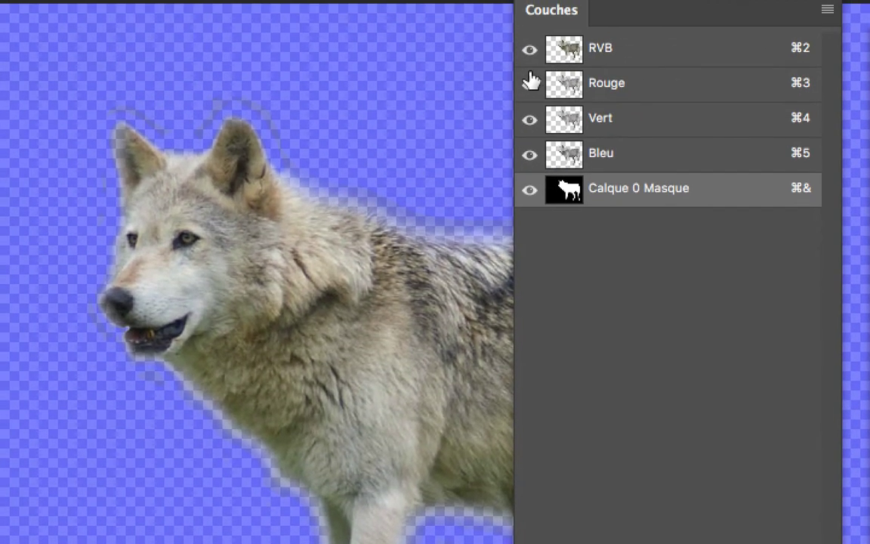
{"action": "left_click", "coordinate": [529, 65]}
{"action": "left_click", "coordinate": [529, 65]}
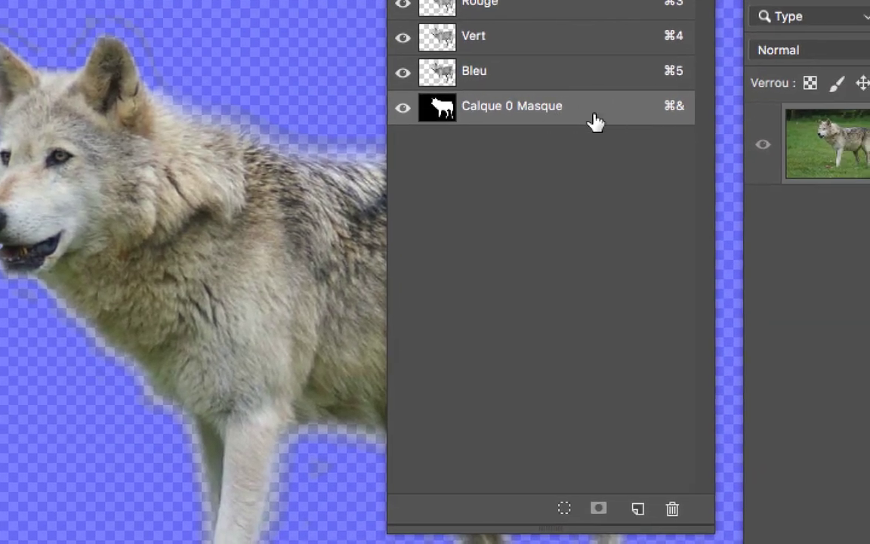
{"action": "double_click", "coordinate": [593, 121]}
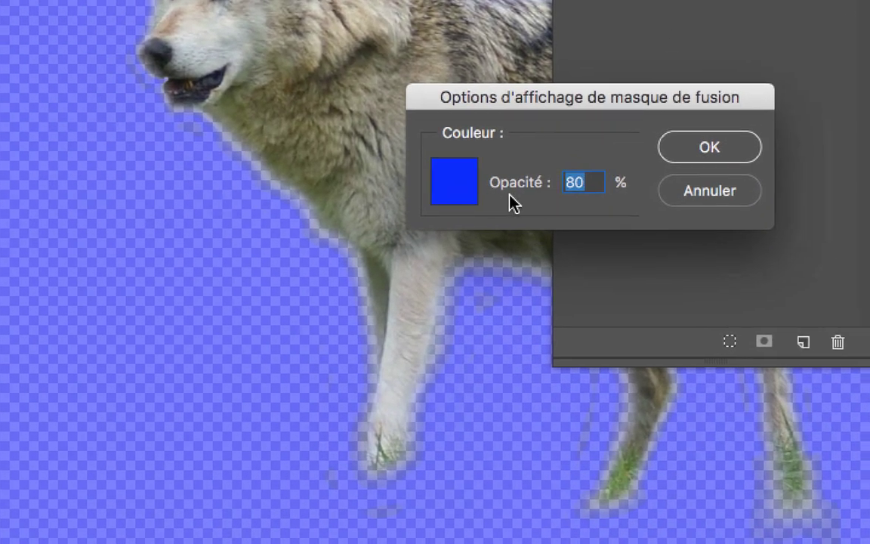
{"action": "left_click", "coordinate": [665, 156]}
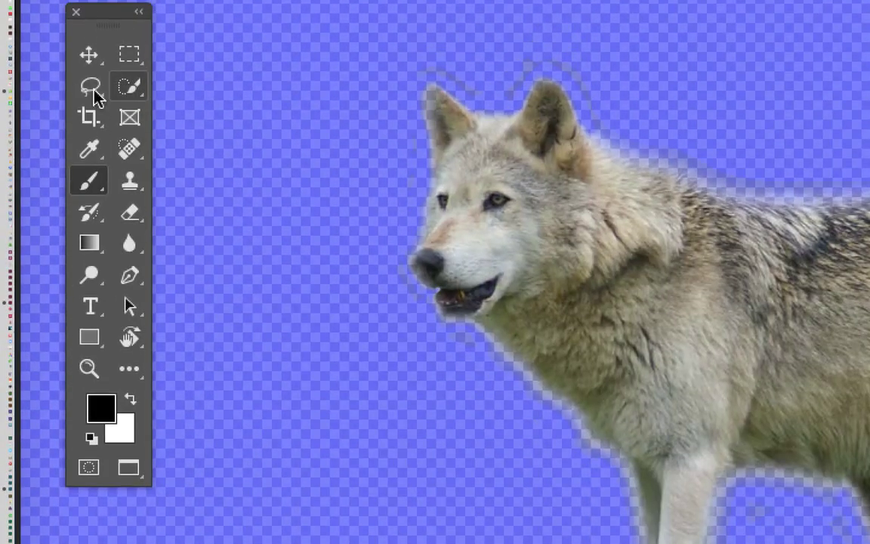
Adjust the brush hardness and reduce its size to 25 px
{"action": "left_click_drag", "start_coordinate": [304, 184], "coordinate": [241, 194]}
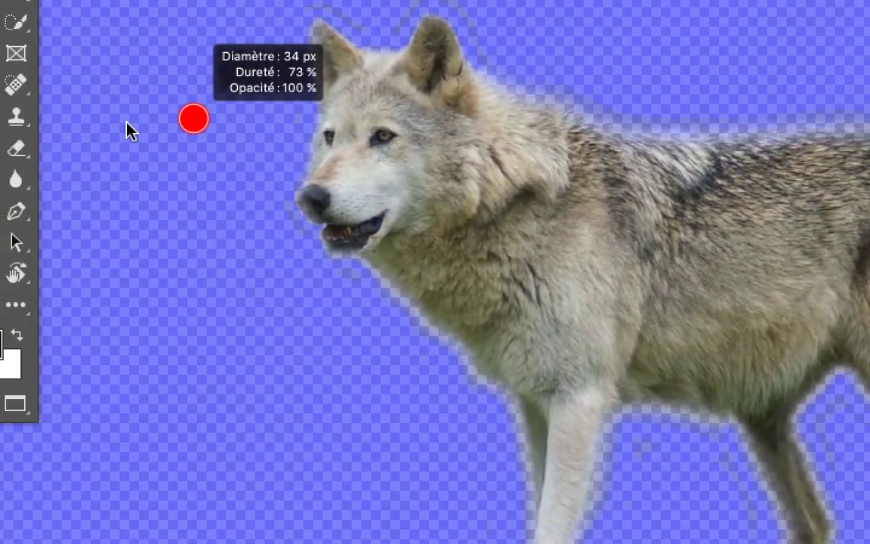
{"action": "left_click_drag", "start_coordinate": [128, 130], "coordinate": [170, 142]}
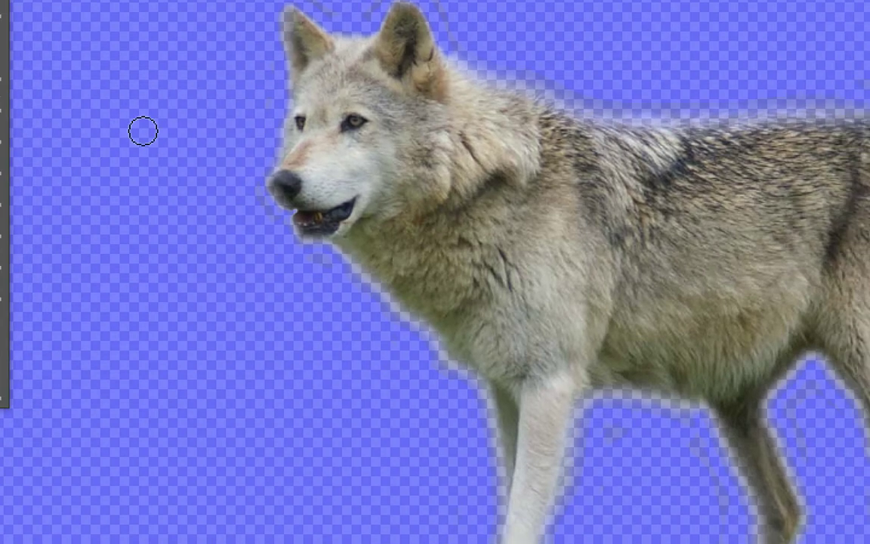
{"action": "left_click_drag", "start_coordinate": [215, 166], "coordinate": [217, 170]}
{"action": "left_click_drag", "start_coordinate": [158, 140], "coordinate": [159, 140]}
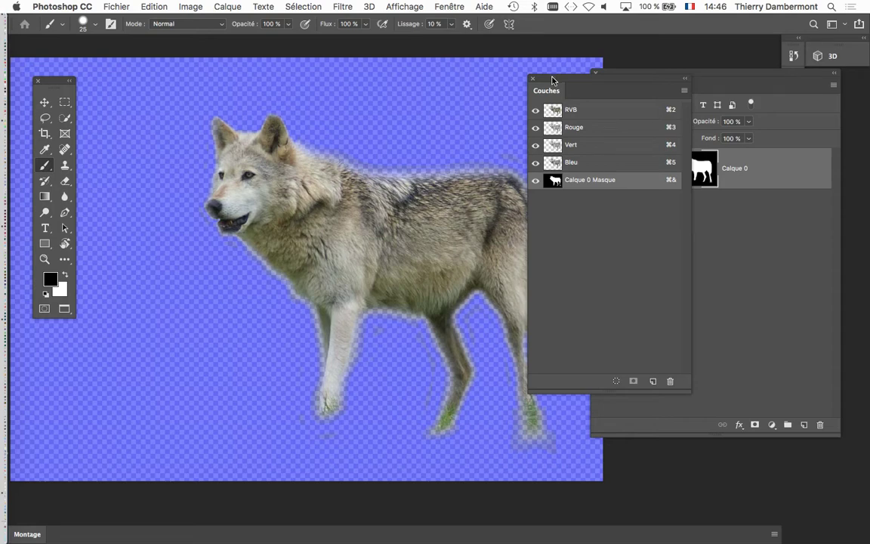
Paint black on the layer mask over the leftover fringes around the wolf's outline, using brush sizes of 64 and 42 px
{"action": "left_click_drag", "start_coordinate": [552, 80], "coordinate": [730, 282]}
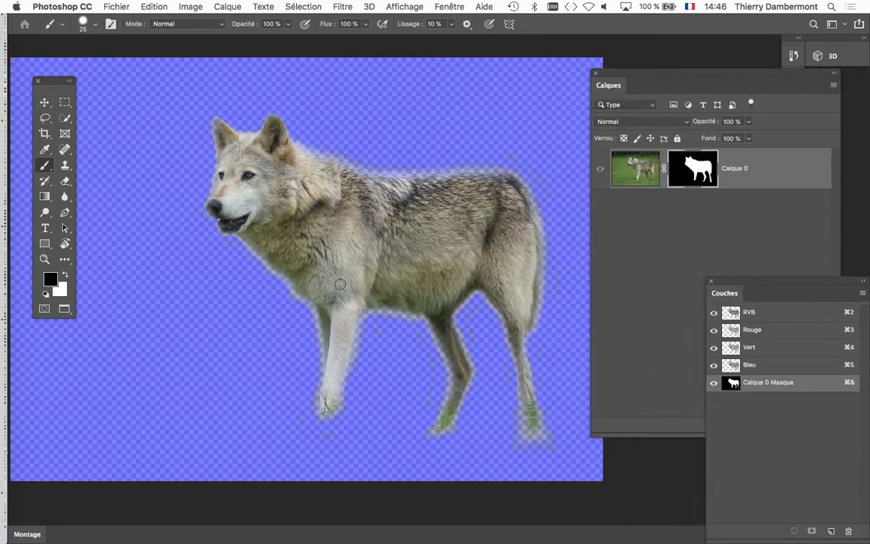
{"action": "scroll", "coordinate": [566, 284], "scroll_direction": "up", "scroll_amount": 2}
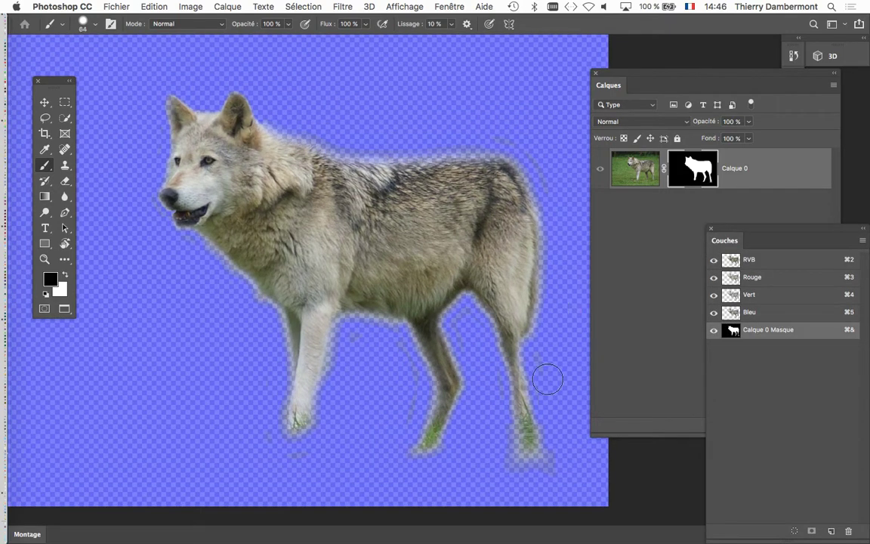
{"action": "left_click_drag", "start_coordinate": [546, 376], "coordinate": [561, 381]}
{"action": "left_click_drag", "start_coordinate": [228, 78], "coordinate": [151, 172]}
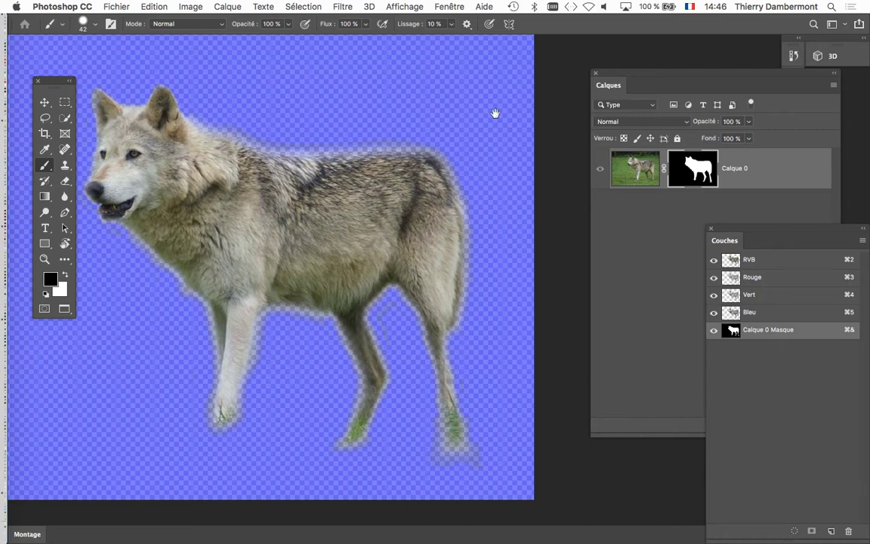
{"action": "left_click_drag", "start_coordinate": [495, 113], "coordinate": [508, 134]}
{"action": "scroll", "coordinate": [491, 135], "scroll_direction": "down", "scroll_amount": 1}
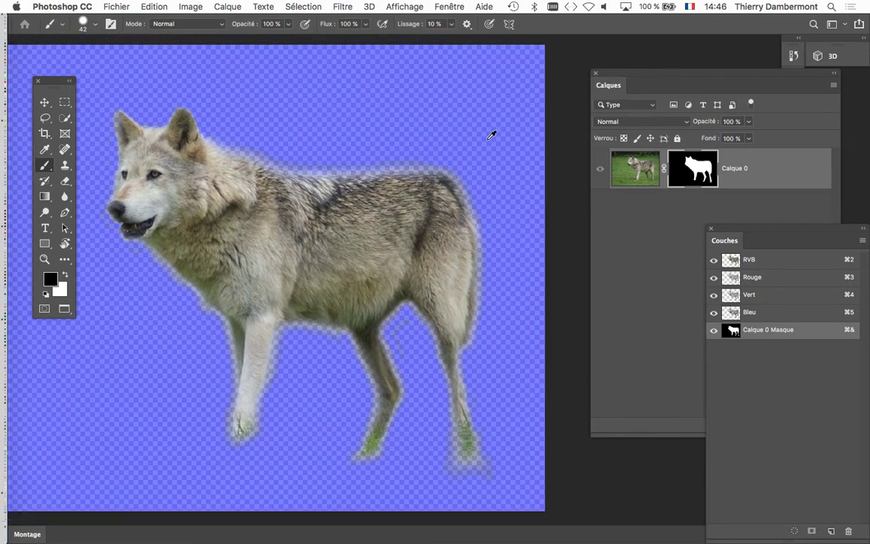
Hide the mask overlay, reactivate the RVB composite and save the wolf smart object's contents
{"action": "left_click", "coordinate": [713, 333]}
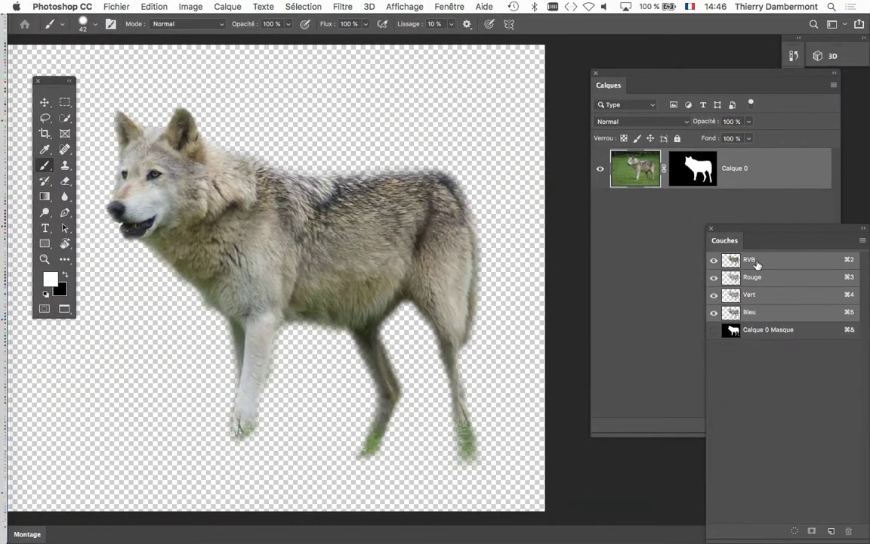
{"action": "left_click", "coordinate": [105, 6]}
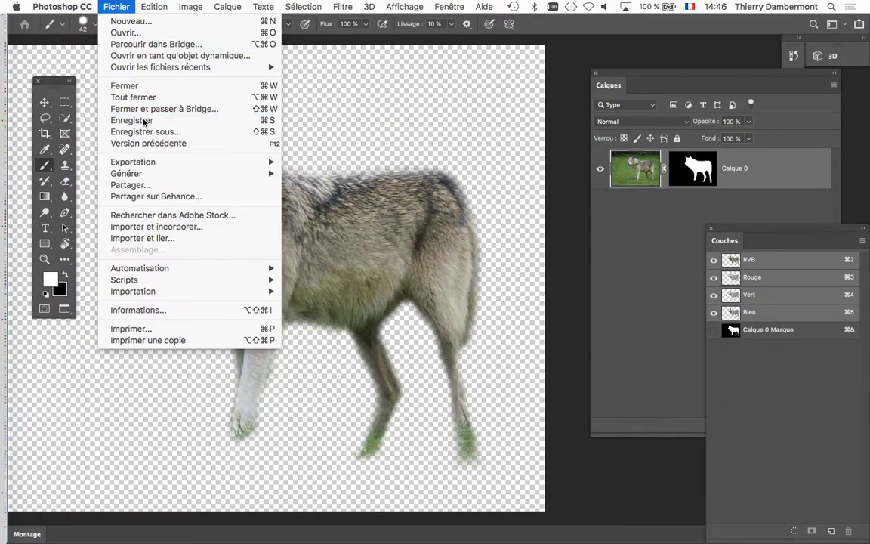
{"action": "left_click", "coordinate": [143, 122]}
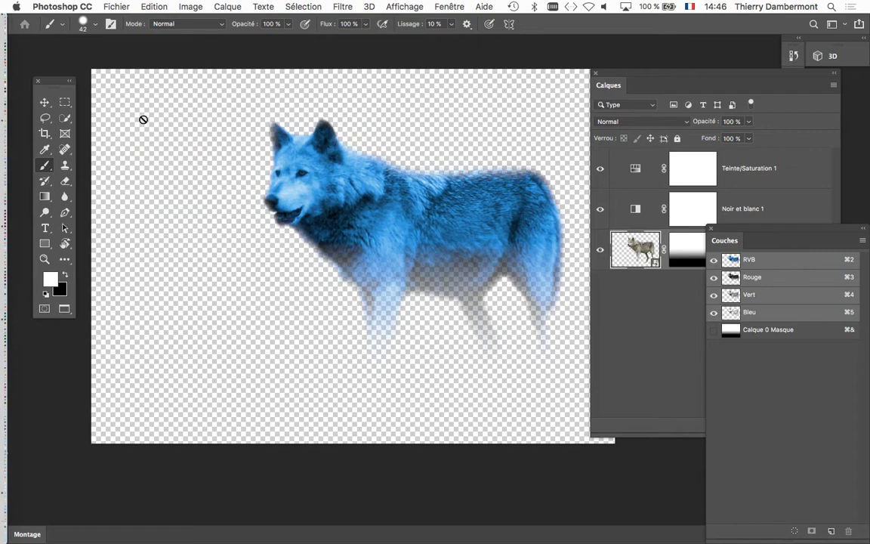
Save the blue wolf composition and switch to its placed image in the InDesign document
{"action": "left_click", "coordinate": [114, 7]}
{"action": "left_click", "coordinate": [150, 121]}
{"action": "key", "text": "super+Tab"}
{"action": "left_click", "coordinate": [345, 267]}
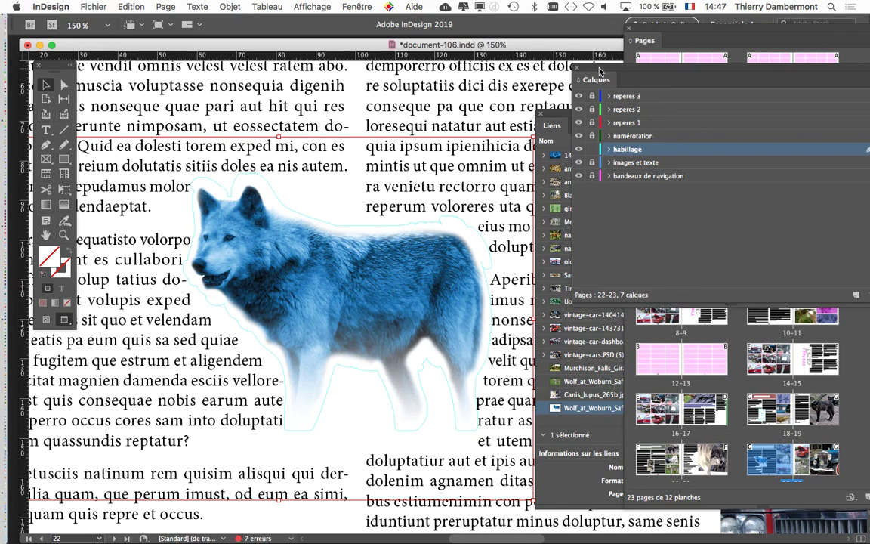
Close the Liens and Calques panels to clear the view of the page layout
{"action": "left_click_drag", "start_coordinate": [600, 70], "coordinate": [435, 405]}
{"action": "left_click_drag", "start_coordinate": [580, 119], "coordinate": [492, 68]}
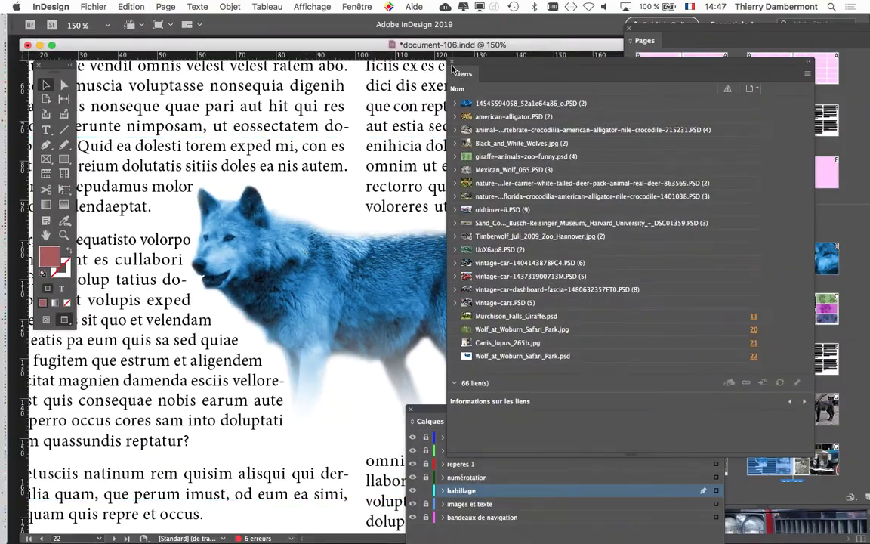
{"action": "left_click", "coordinate": [453, 65]}
{"action": "left_click", "coordinate": [410, 409]}
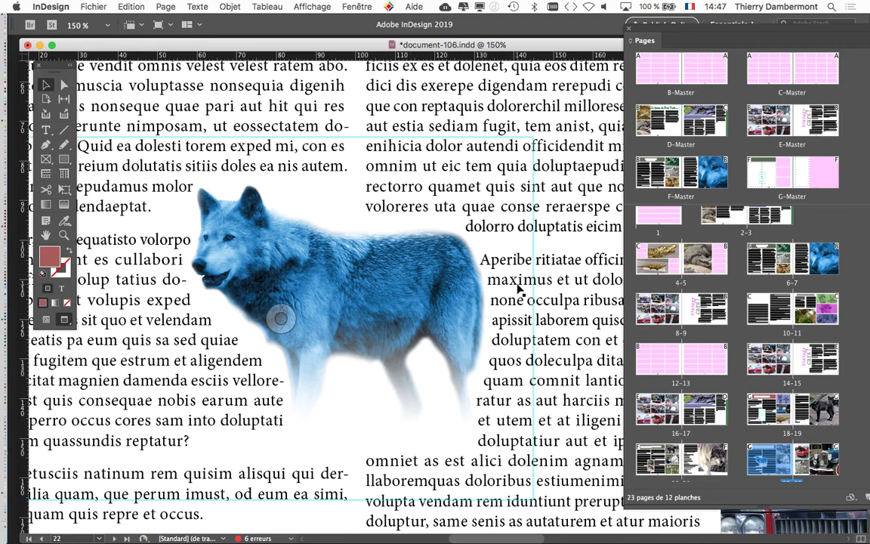
Select the placed wolf image, check its clipping path options, and close them without making changes
{"action": "key", "text": "super+minus"}
{"action": "left_click", "coordinate": [398, 281]}
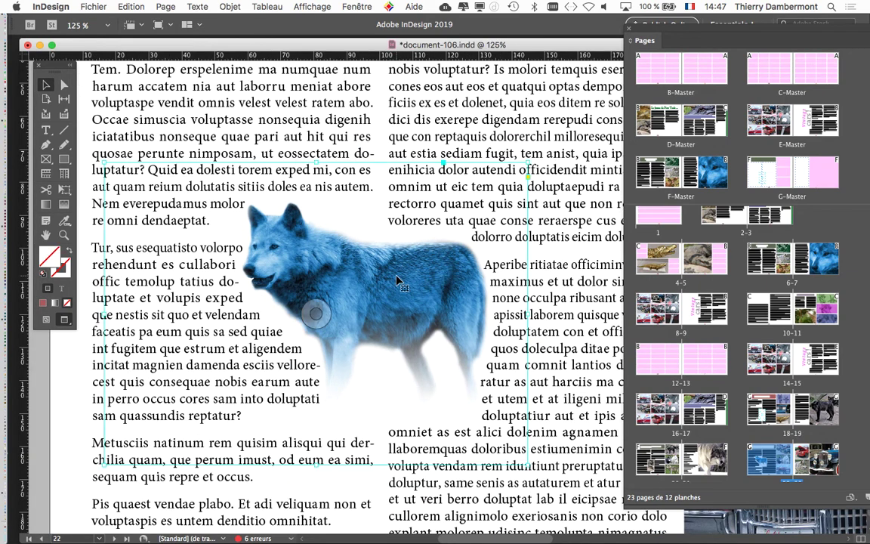
{"action": "left_click", "coordinate": [229, 6]}
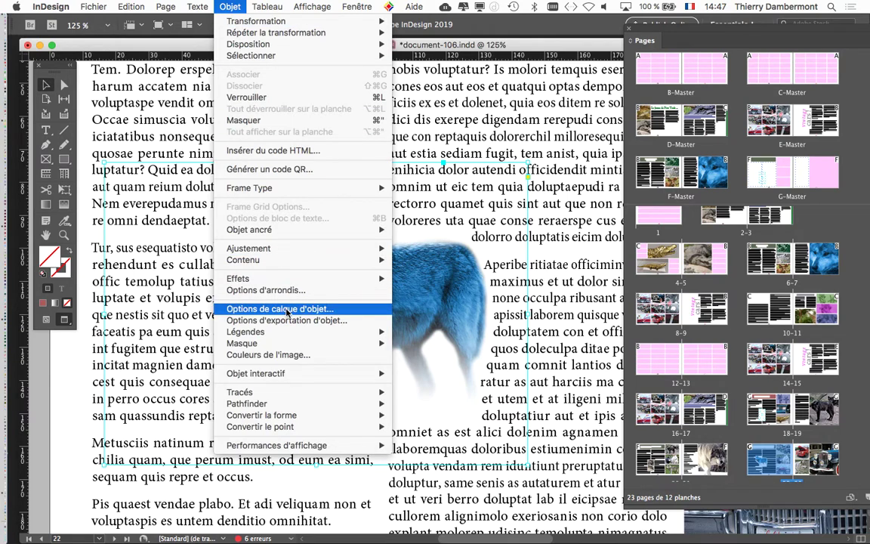
{"action": "mouse_move", "coordinate": [360, 348]}
{"action": "left_click", "coordinate": [416, 346]}
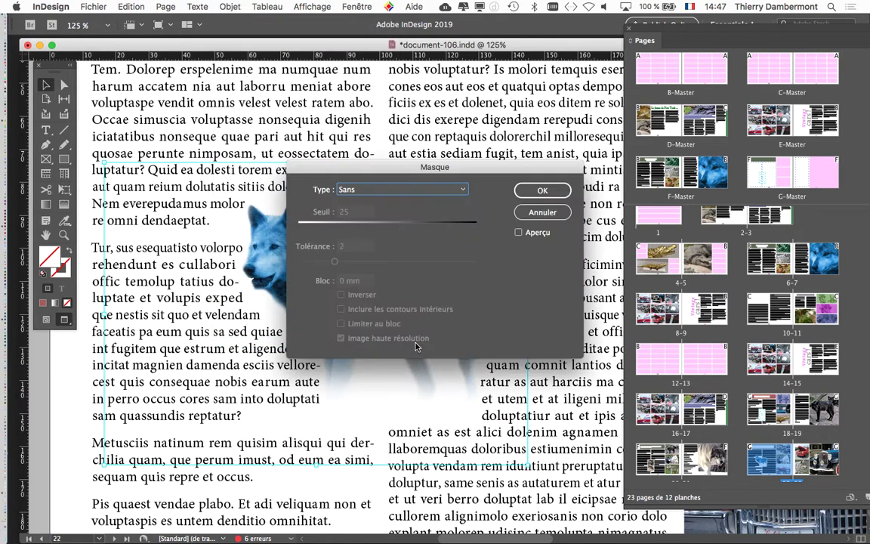
{"action": "left_click", "coordinate": [531, 215]}
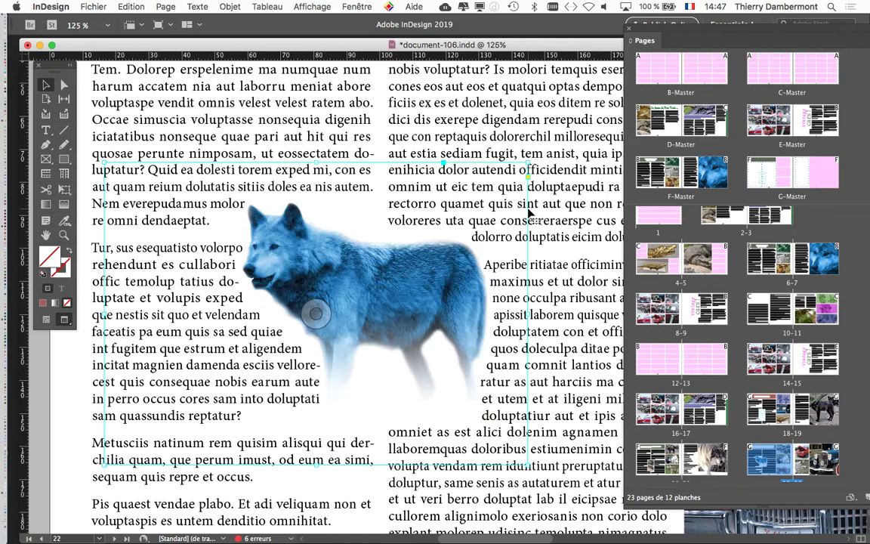
Open the text wrap settings for the selected wolf image and move them away from the wolf
{"action": "left_click", "coordinate": [342, 7]}
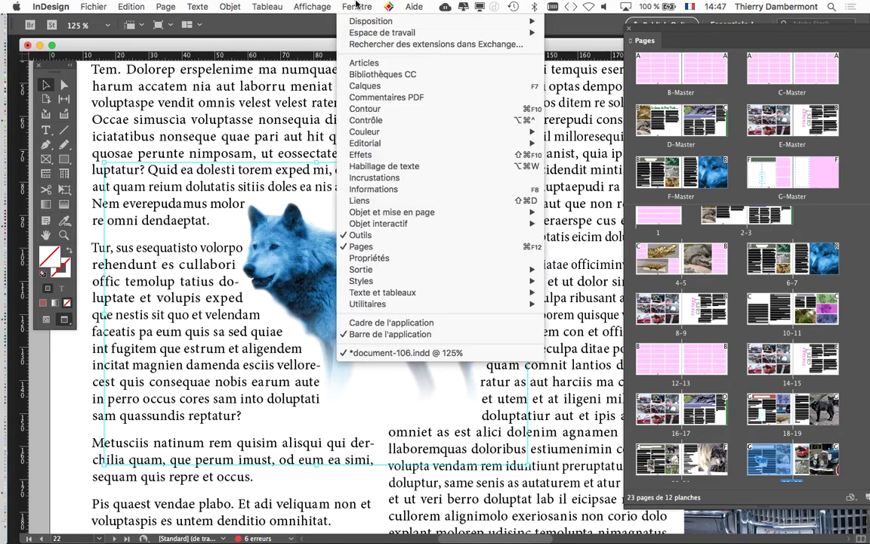
{"action": "left_click", "coordinate": [397, 168]}
{"action": "left_click_drag", "start_coordinate": [402, 214], "coordinate": [506, 96]}
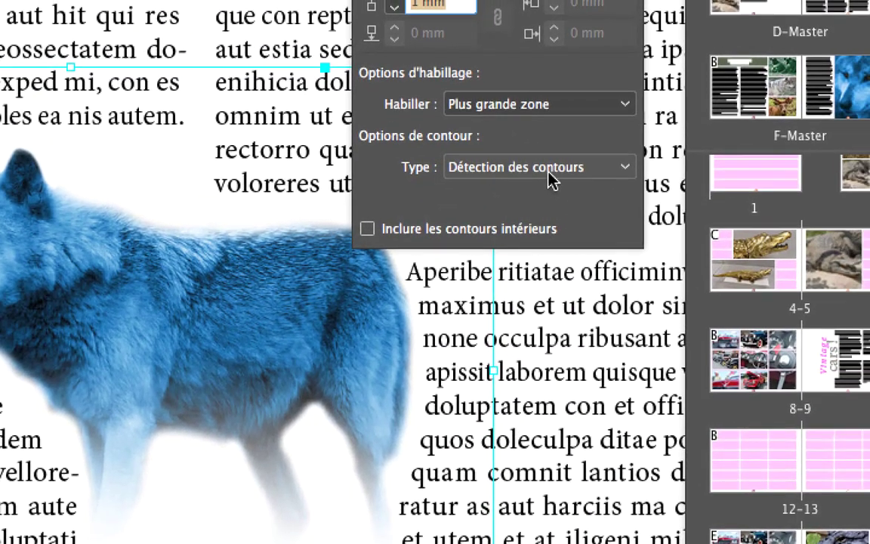
Review the wrap's contour types, keep Détection des contours, and move the text wrap settings clear of the surrounding text
{"action": "left_click", "coordinate": [552, 180]}
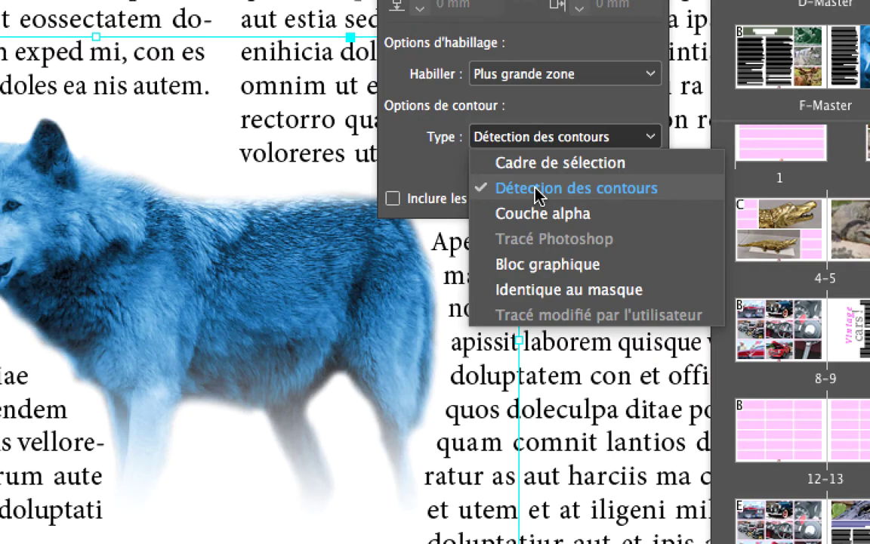
{"action": "left_click", "coordinate": [537, 195]}
{"action": "left_click", "coordinate": [534, 137]}
{"action": "left_click", "coordinate": [534, 191]}
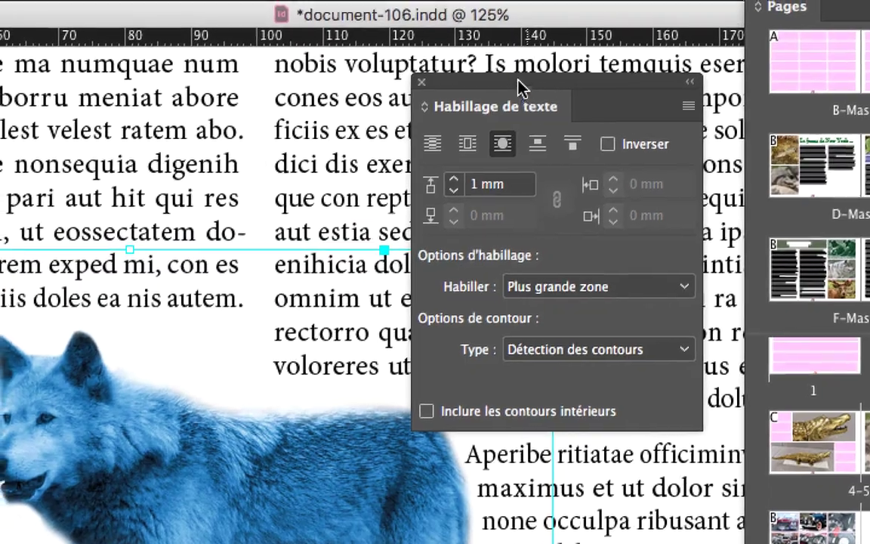
{"action": "left_click_drag", "start_coordinate": [524, 89], "coordinate": [495, 92]}
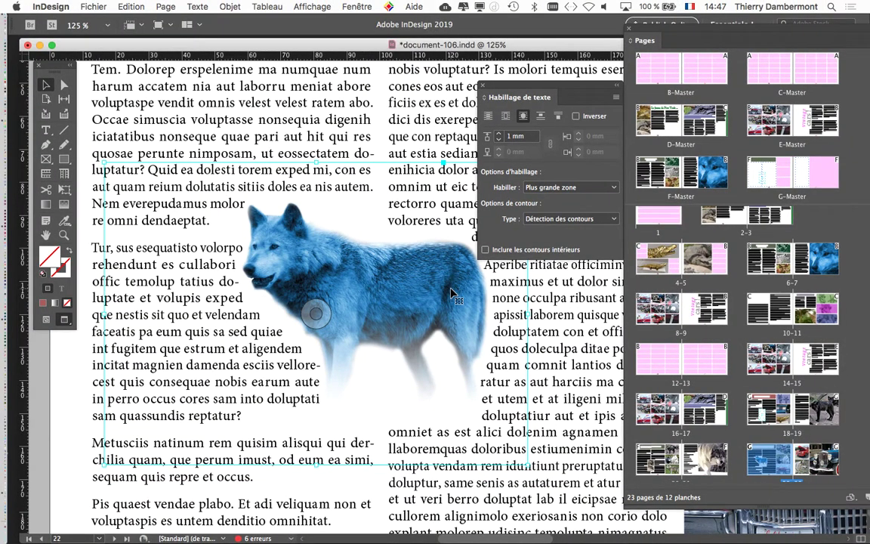
{"action": "left_click_drag", "start_coordinate": [543, 97], "coordinate": [645, 129]}
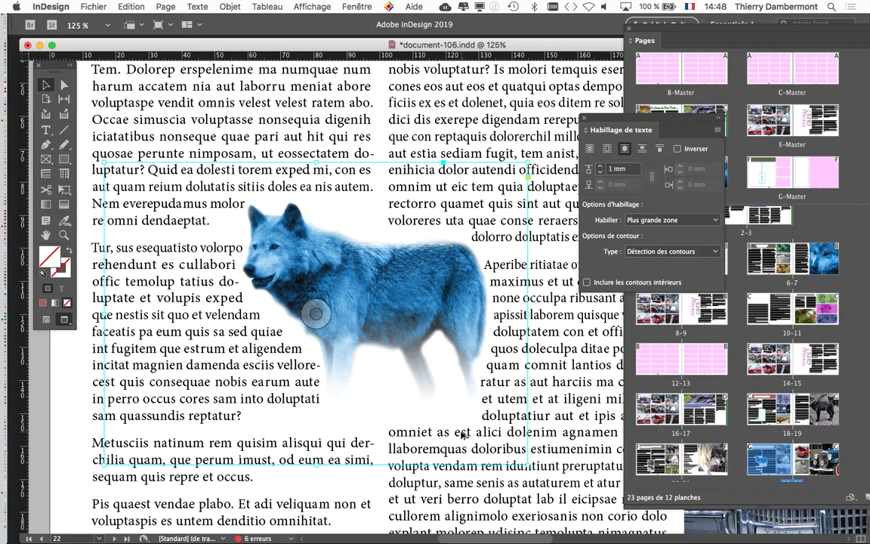
Deselect the wolf image and inspect the text wrap across the whole of page 22 at 50% zoom
{"action": "key", "text": "super+minus"}
{"action": "scroll", "coordinate": [303, 377], "scroll_direction": "down", "scroll_amount": 5}
{"action": "scroll", "coordinate": [303, 377], "scroll_direction": "right", "scroll_amount": 3}
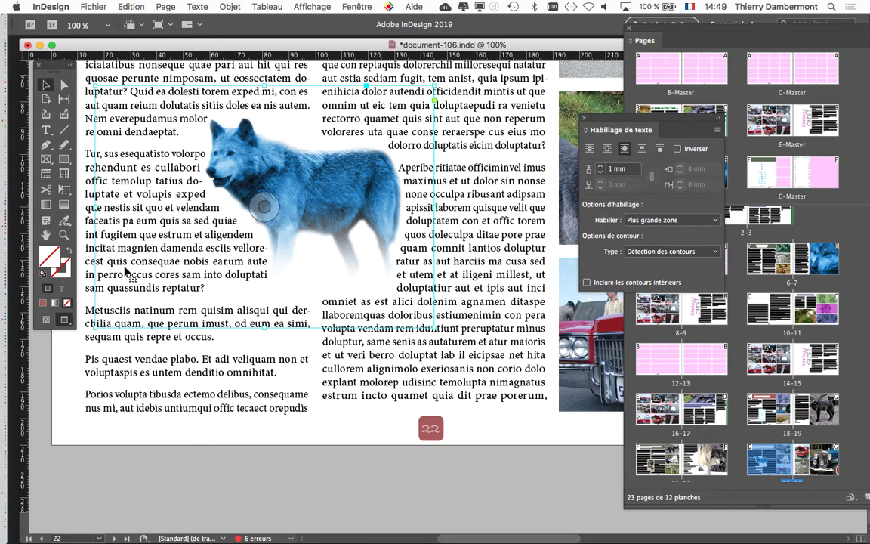
{"action": "key", "text": "super+minus"}
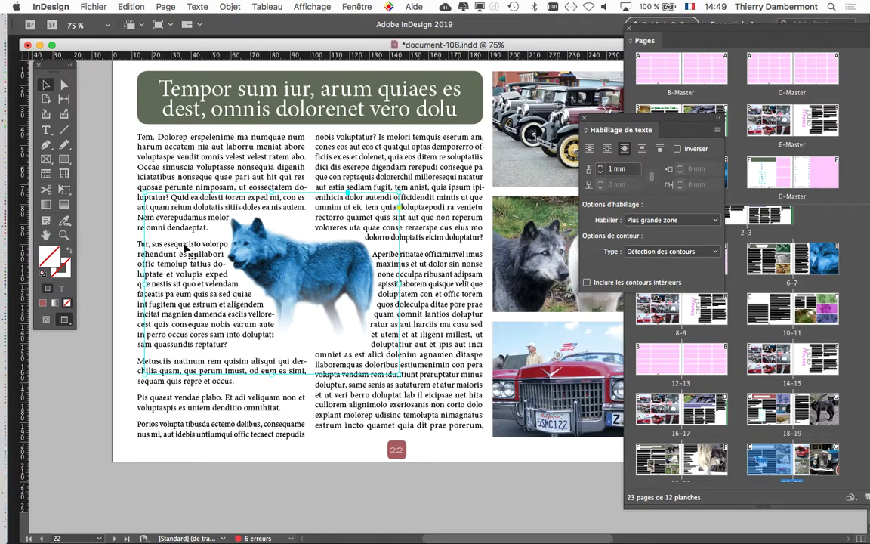
{"action": "left_click", "coordinate": [228, 446]}
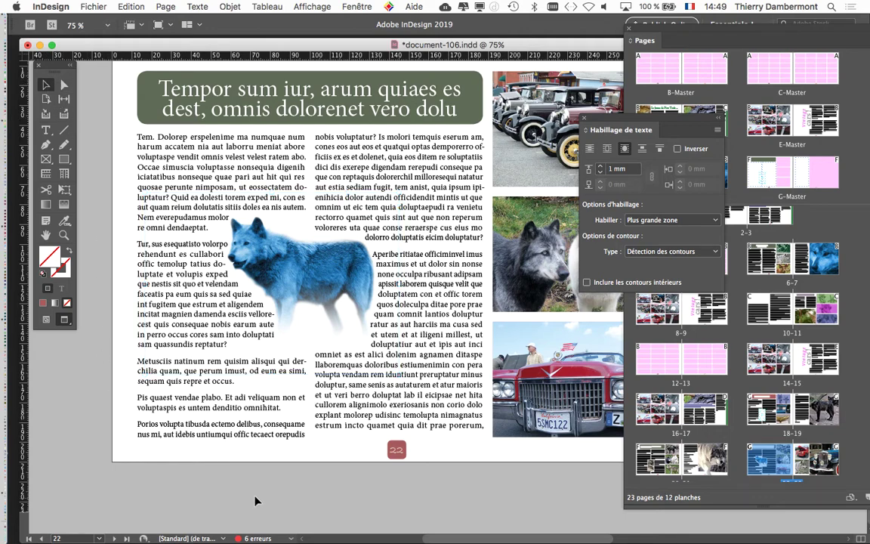
{"action": "key", "text": "super+minus"}
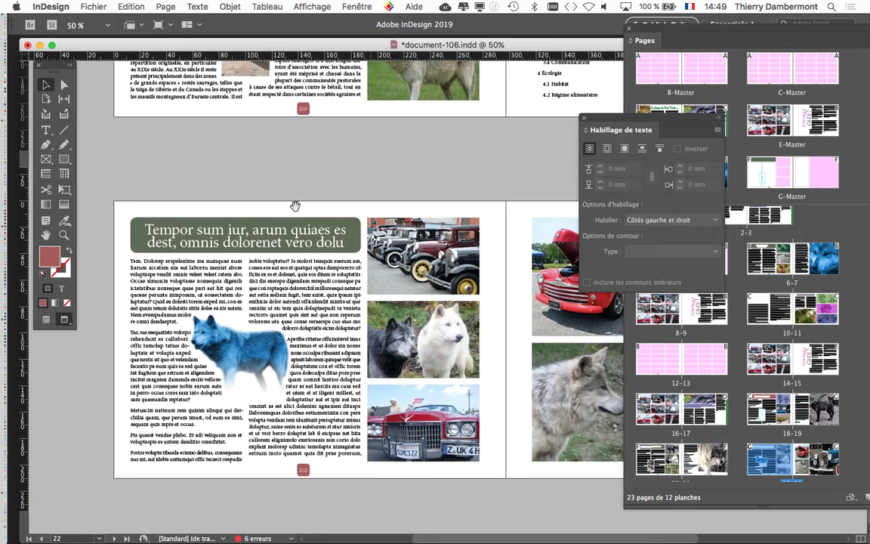
Save the layout as a new version named document-107.indd in the same folder
{"action": "left_click", "coordinate": [83, 6]}
{"action": "key", "text": "Return"}
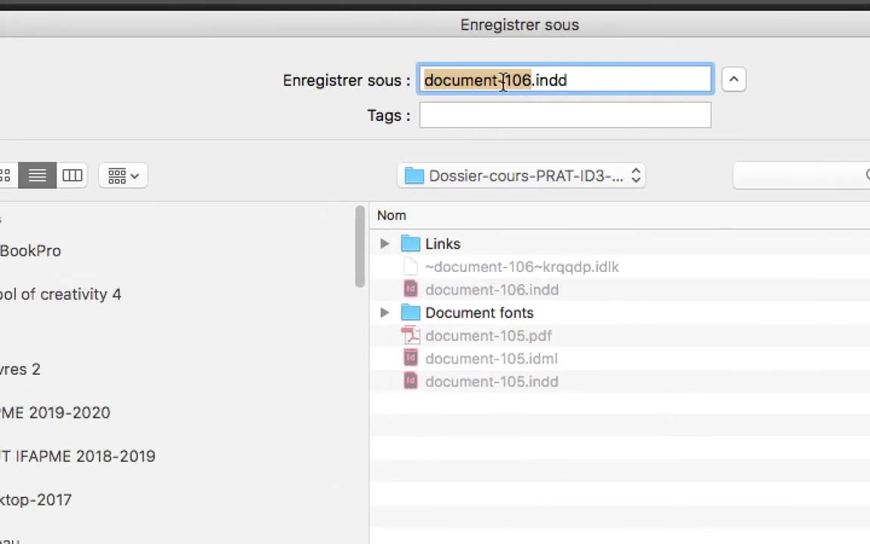
{"action": "left_click", "coordinate": [503, 80]}
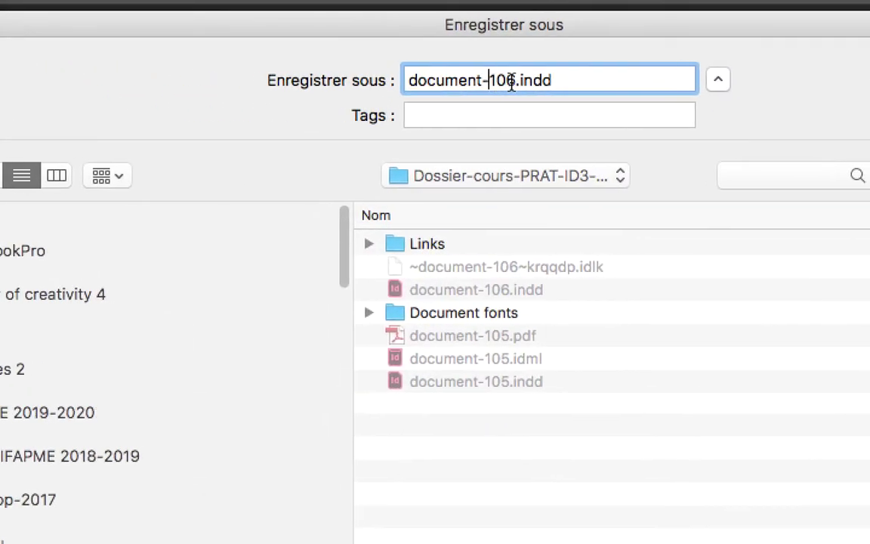
{"action": "key", "text": "BackSpace"}
{"action": "type", "text": "7"}
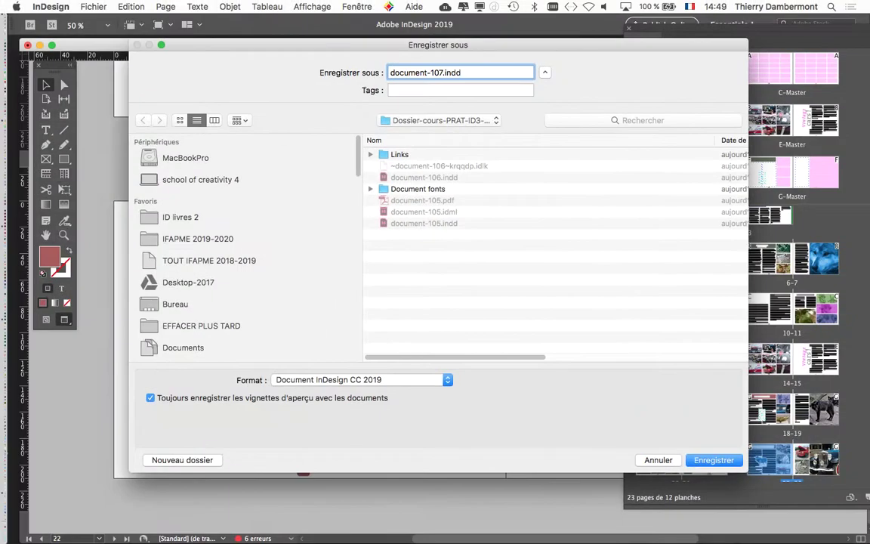